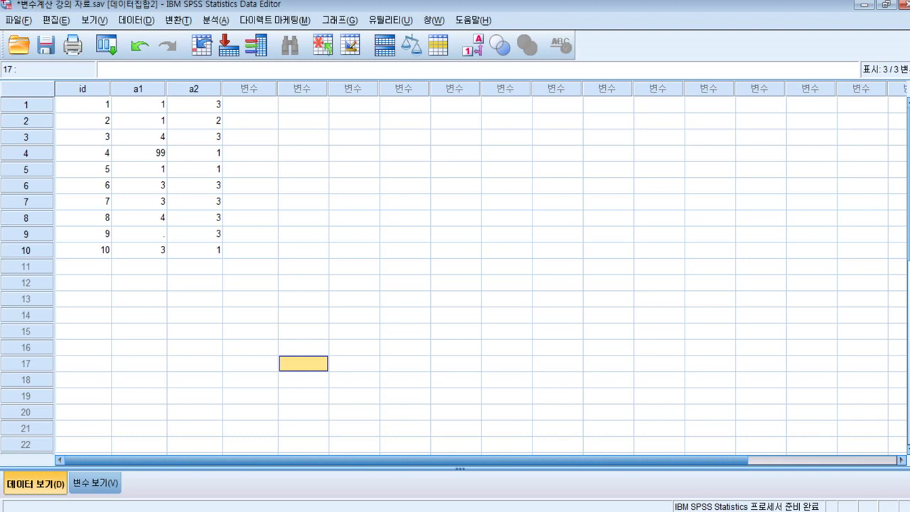
- Examine the a1 values of cases 4 and 9 and the a1 column in the data
{"action": "key", "text": "alt+t"}
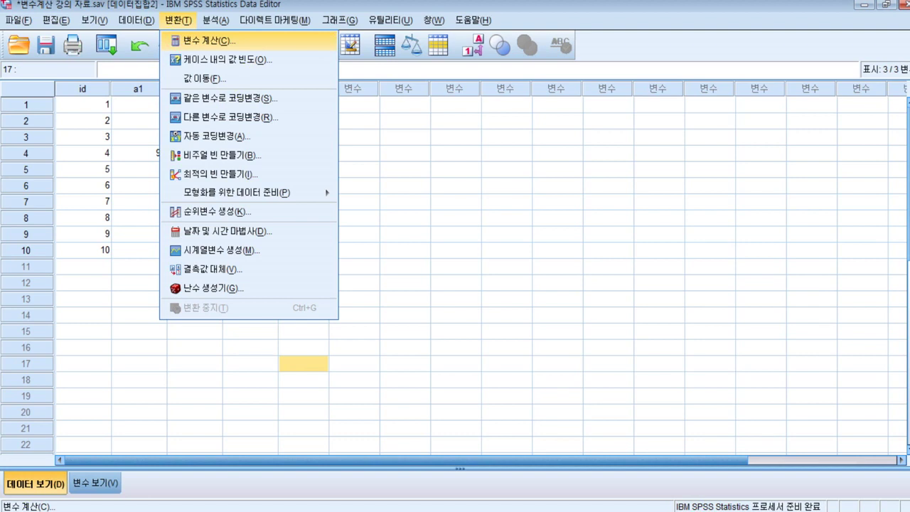
{"action": "left_click", "coordinate": [506, 185]}
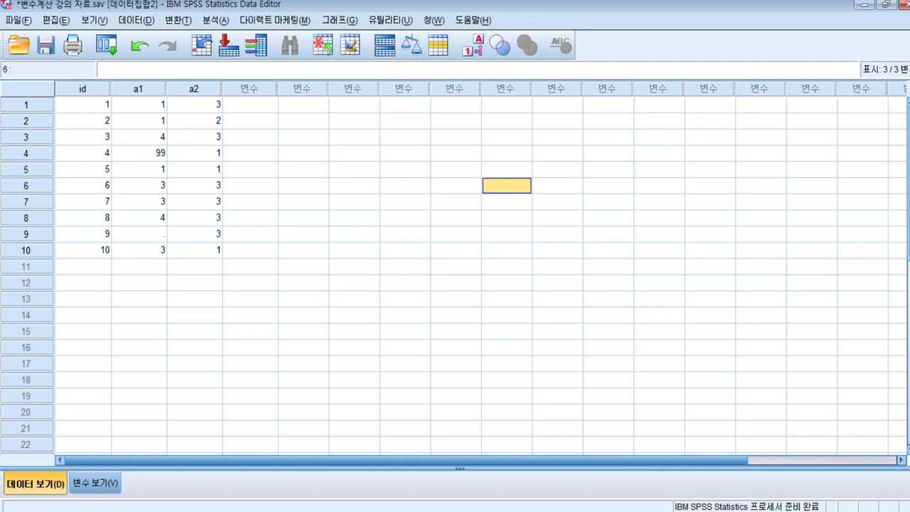
{"action": "left_click", "coordinate": [139, 153]}
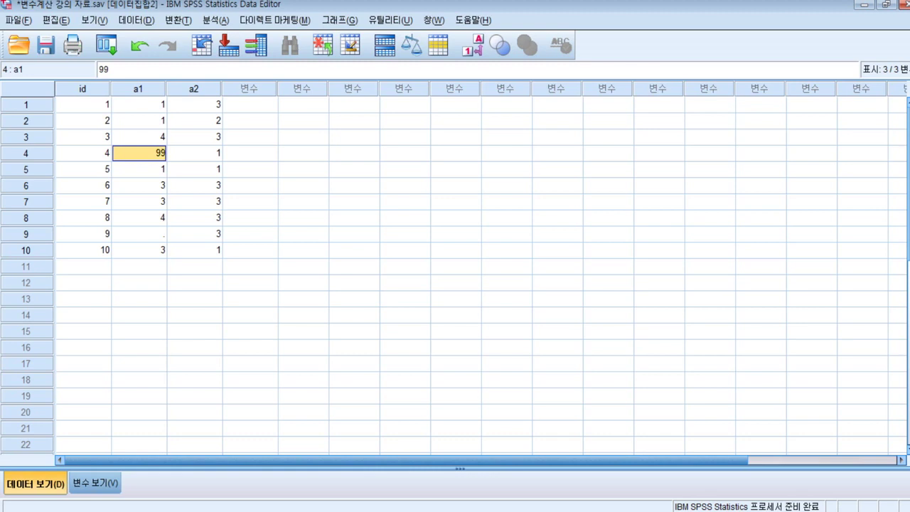
{"action": "left_click", "coordinate": [139, 234]}
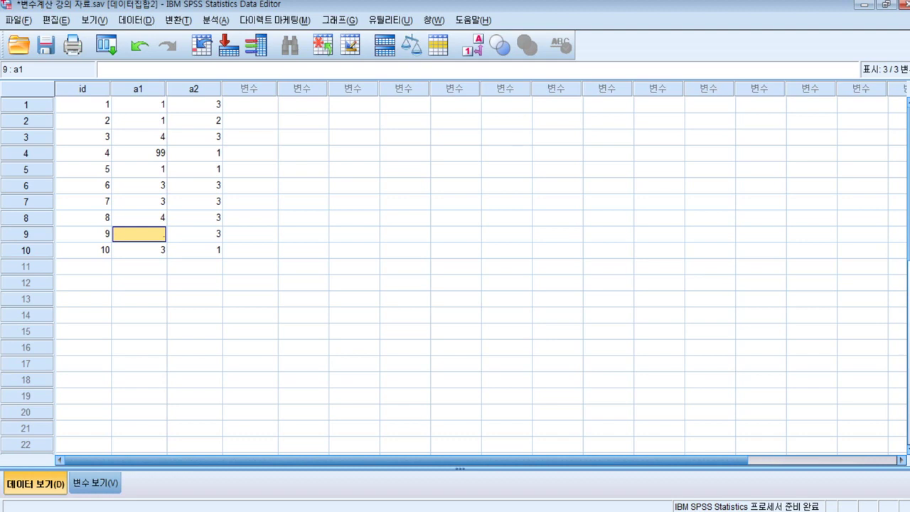
{"action": "left_click", "coordinate": [139, 153]}
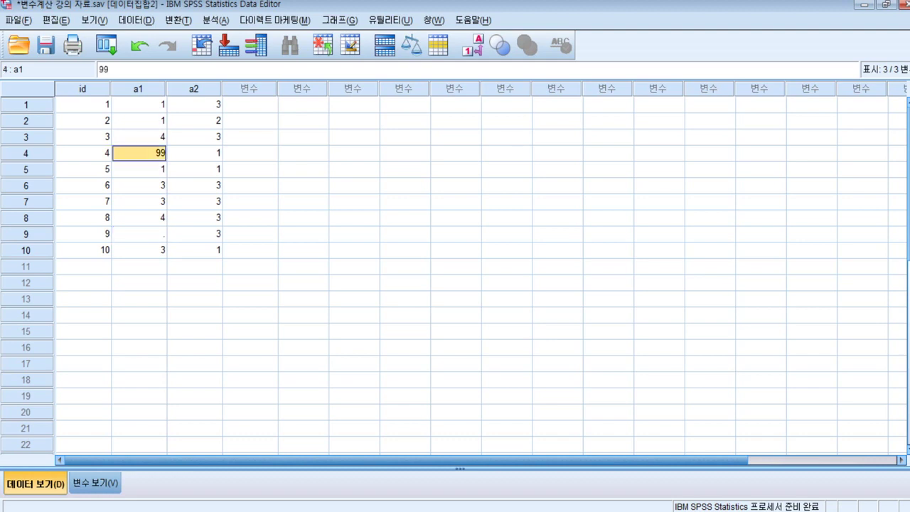
{"action": "left_click", "coordinate": [26, 153]}
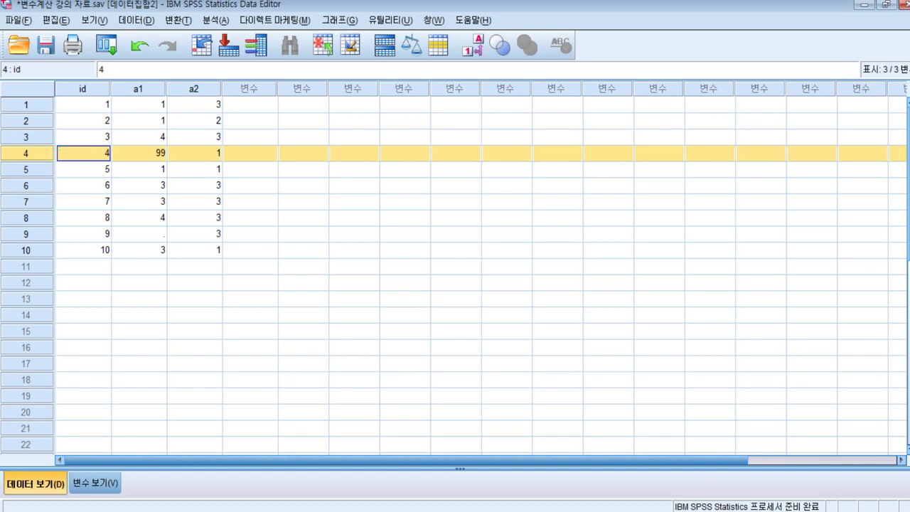
{"action": "left_click", "coordinate": [138, 88]}
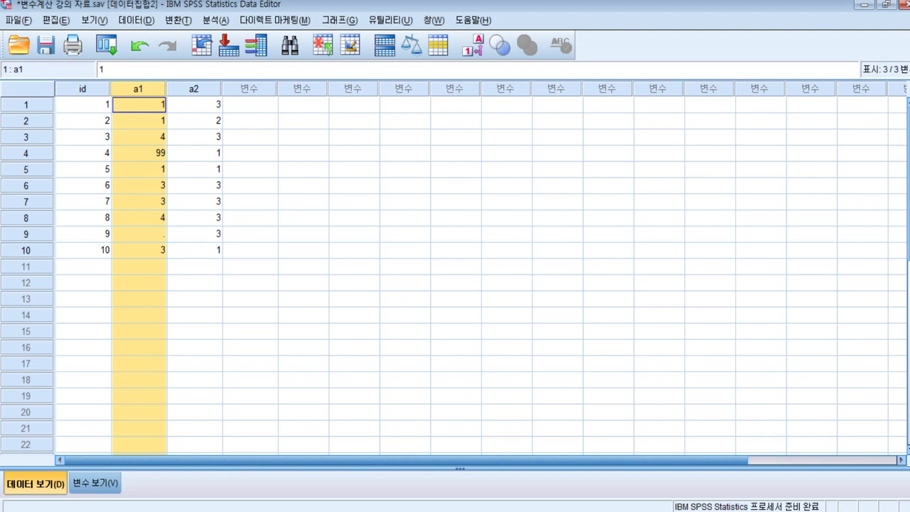
{"action": "left_click", "coordinate": [302, 184]}
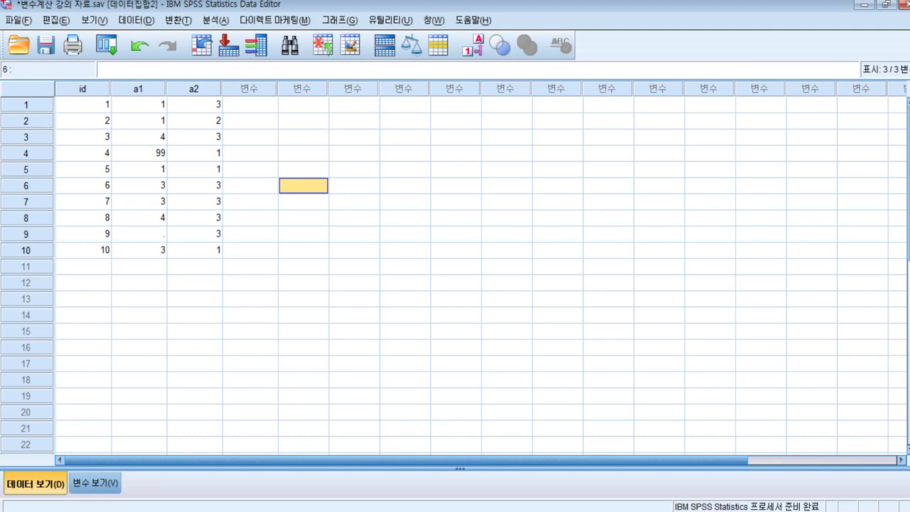
- Start a new Compute Variable definition, clear the previous target and expression, and name the target variable B
{"action": "key", "text": "alt+t"}
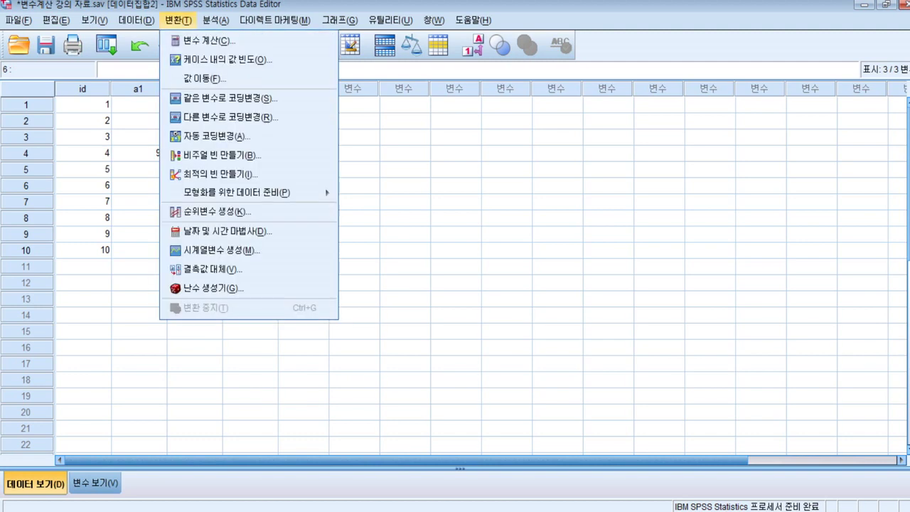
{"action": "key", "text": "Down"}
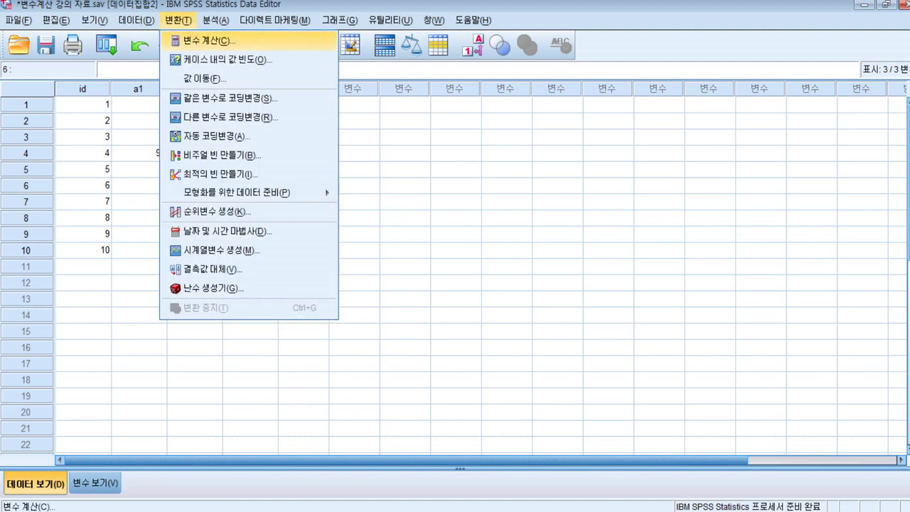
{"action": "key", "text": "Return"}
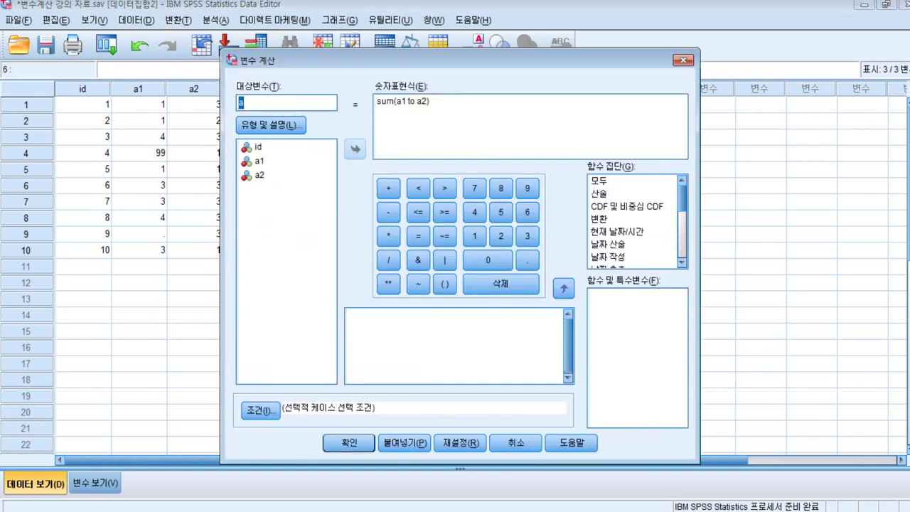
{"action": "type", "text": "a"}
{"action": "key", "text": "BackSpace"}
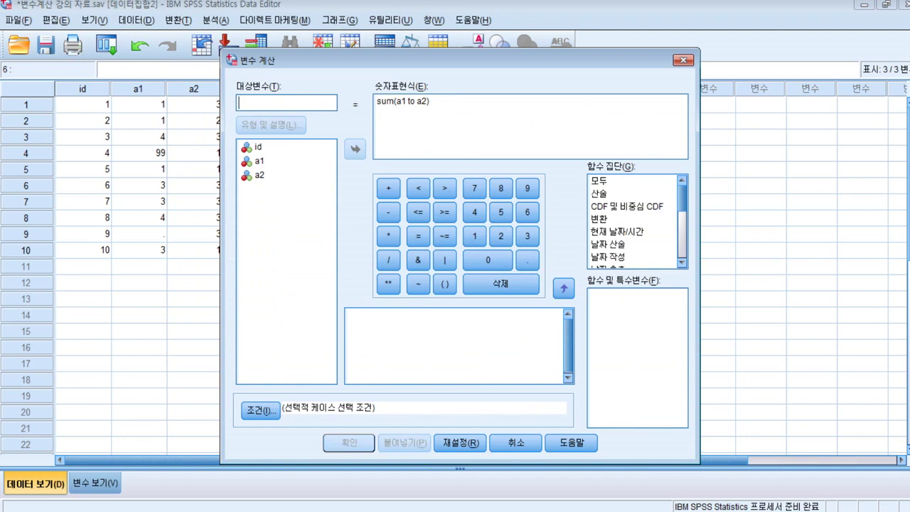
{"action": "key", "text": "Tab"}
{"action": "key", "text": "BackSpace"}
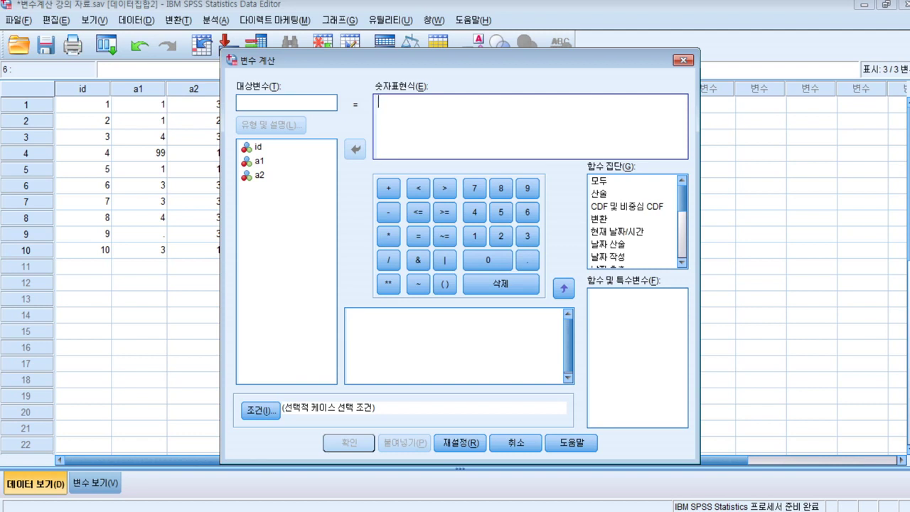
{"action": "left_click", "coordinate": [287, 103]}
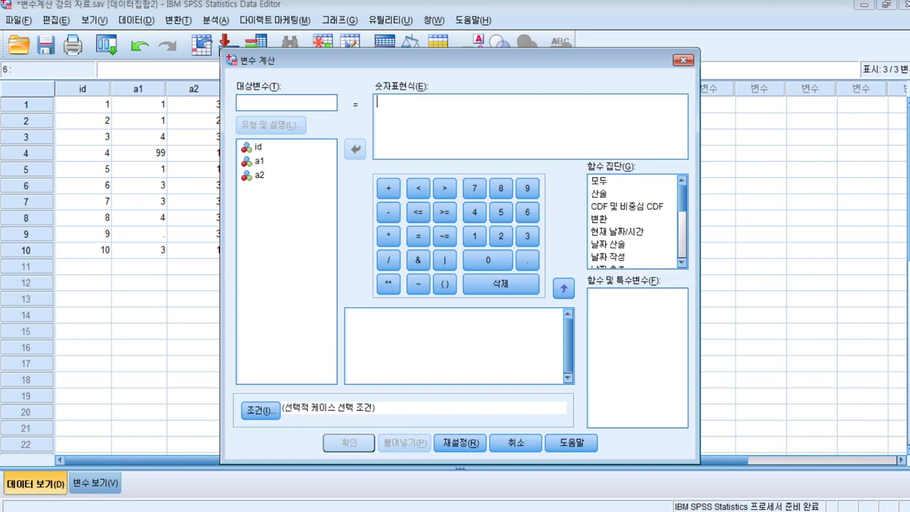
{"action": "type", "text": "터"}
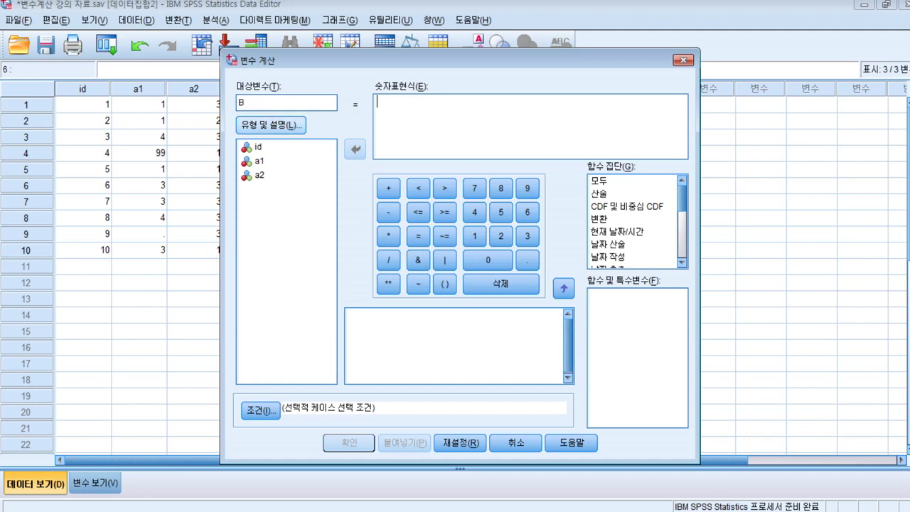
- Give target variable B the label "a변수합", keeping its type numeric
{"action": "key", "text": "alt+l"}
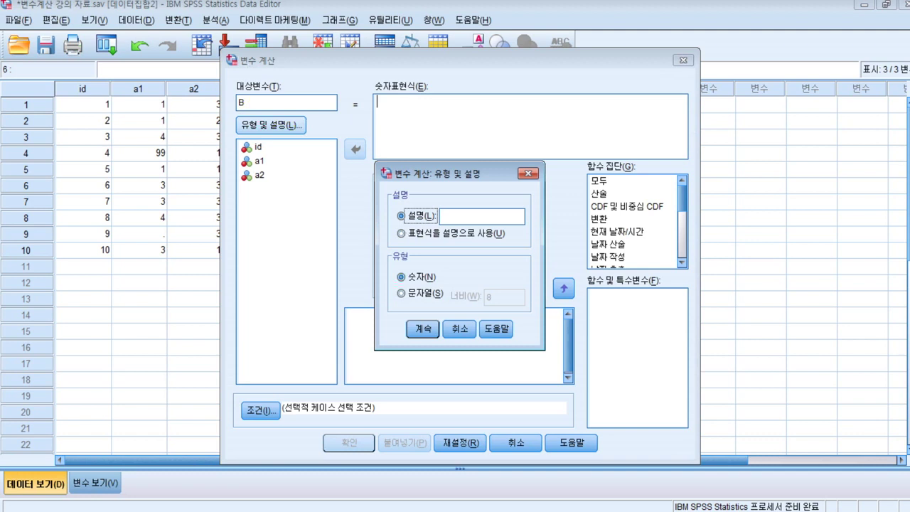
{"action": "left_click", "coordinate": [443, 217]}
{"action": "type", "text": "Aㅂ"}
{"action": "key", "text": "BackSpace"}
{"action": "key", "text": "BackSpace"}
{"action": "type", "text": "aqks"}
{"action": "key", "text": "BackSpace"}
{"action": "key", "text": "BackSpace"}
{"action": "key", "text": "BackSpace"}
{"action": "type", "text": "ㅂ변수합"}
{"action": "key", "text": "Return"}
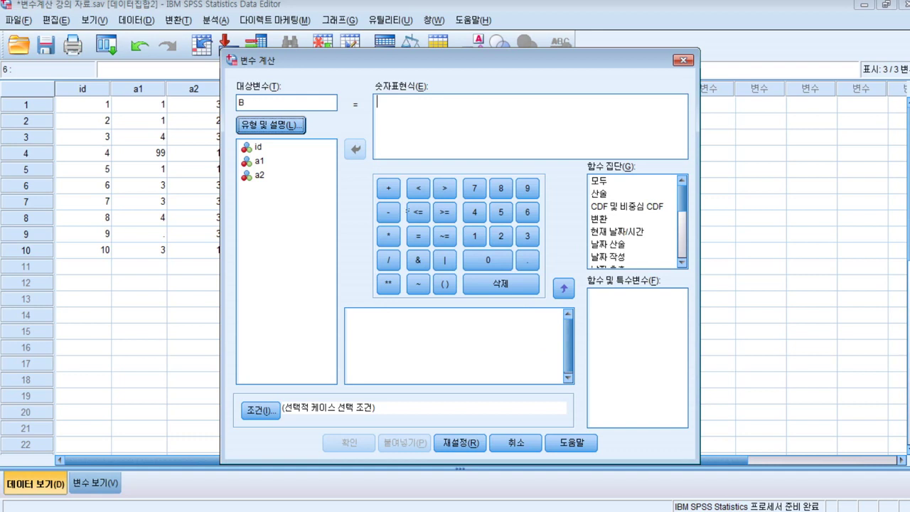
- Compute B with the numeric expression a1 + a2 and return to the data window
{"action": "left_click", "coordinate": [261, 161]}
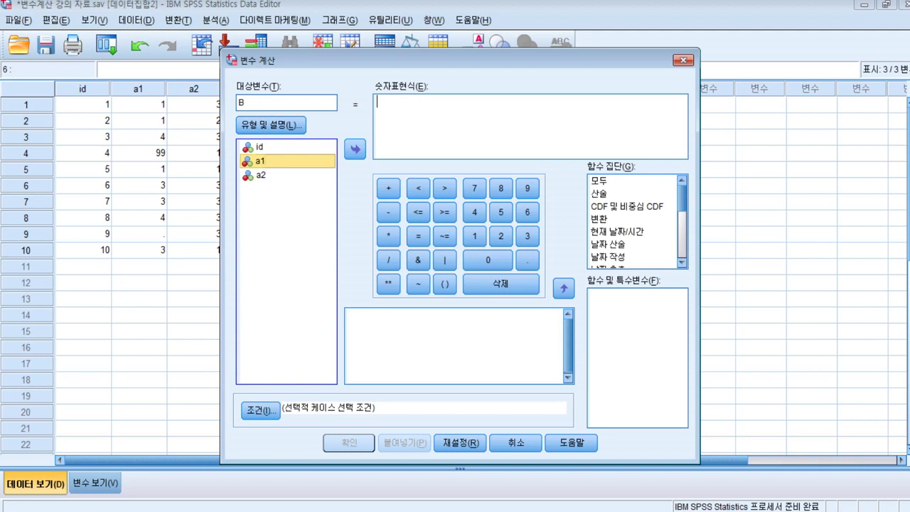
{"action": "left_click", "coordinate": [355, 149]}
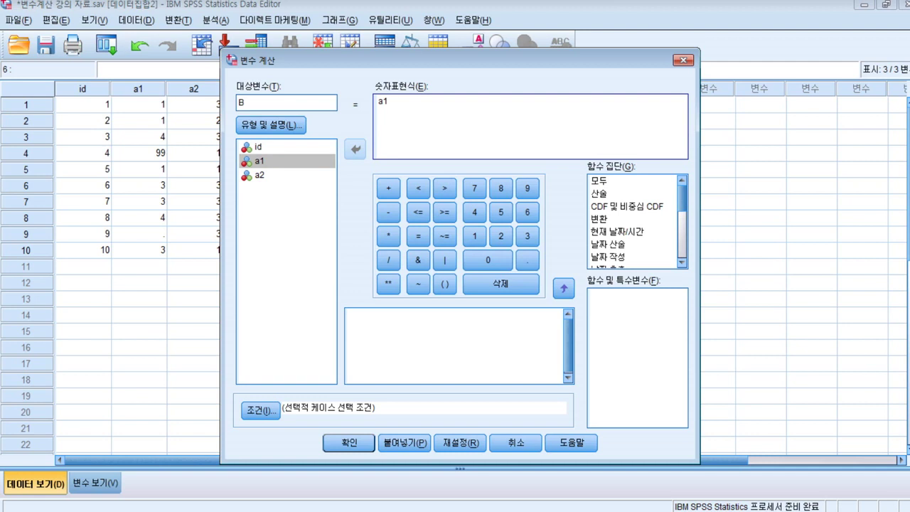
{"action": "type", "text": "a2"}
{"action": "scroll", "coordinate": [633, 221], "scroll_direction": "down", "scroll_amount": 4}
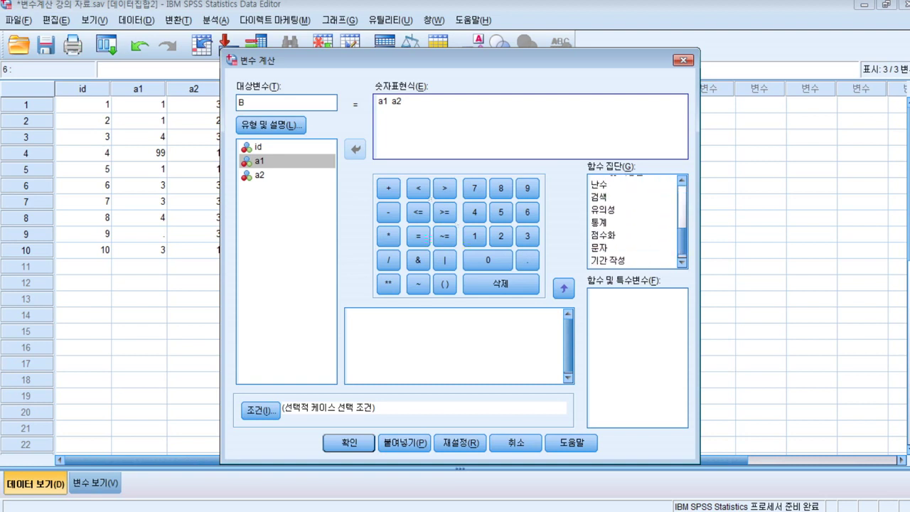
{"action": "scroll", "coordinate": [633, 220], "scroll_direction": "up", "scroll_amount": 4}
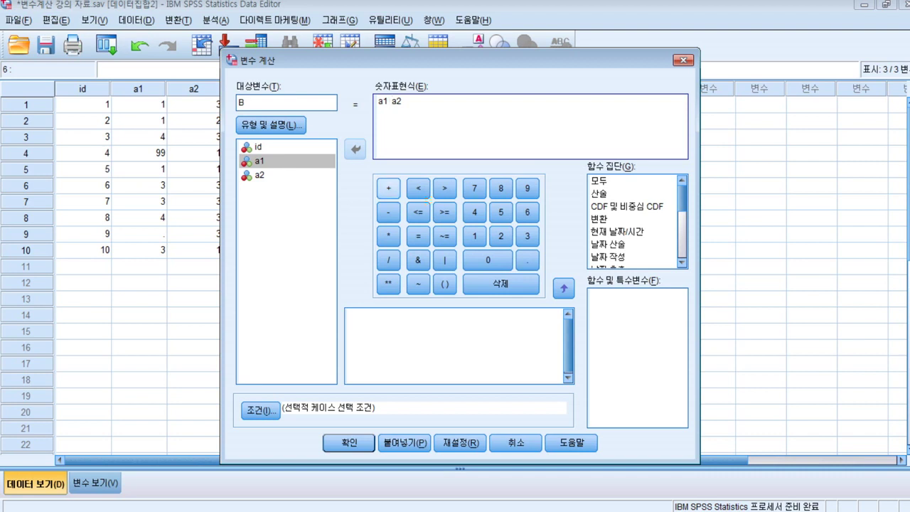
{"action": "left_click", "coordinate": [388, 187]}
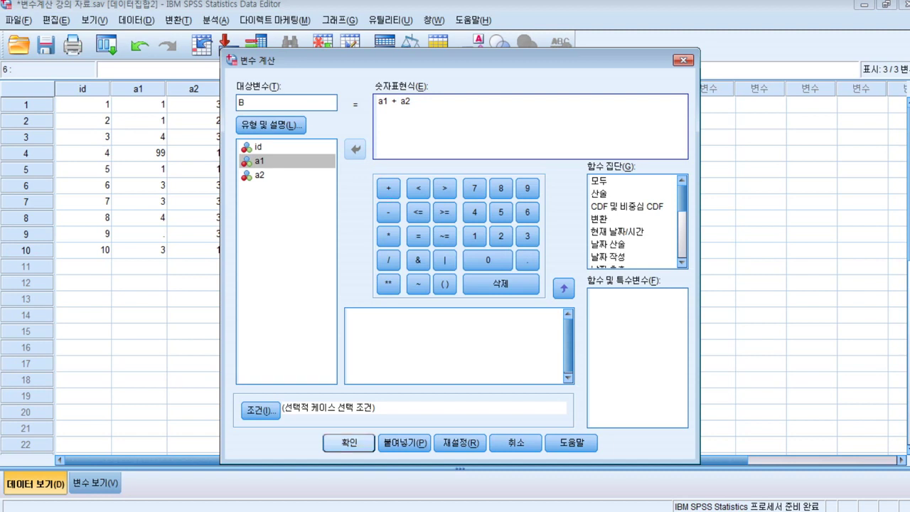
{"action": "left_click", "coordinate": [350, 443]}
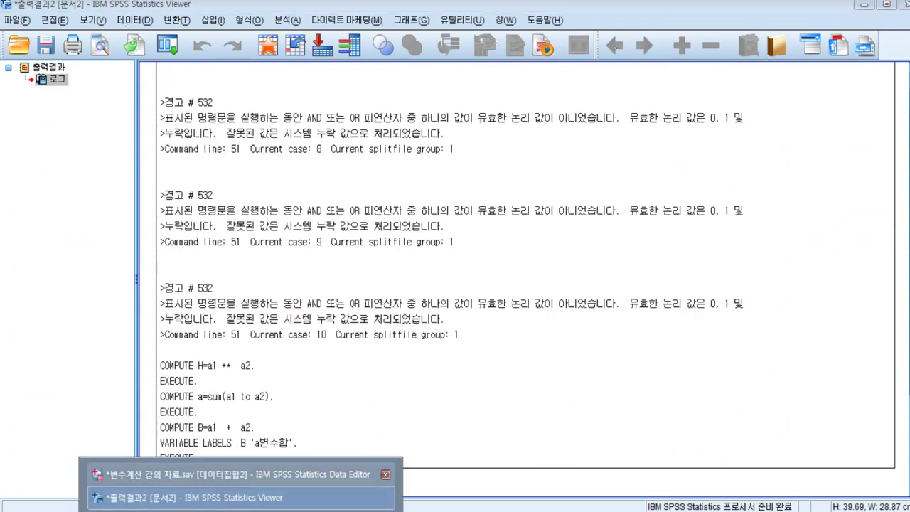
{"action": "left_click", "coordinate": [235, 471]}
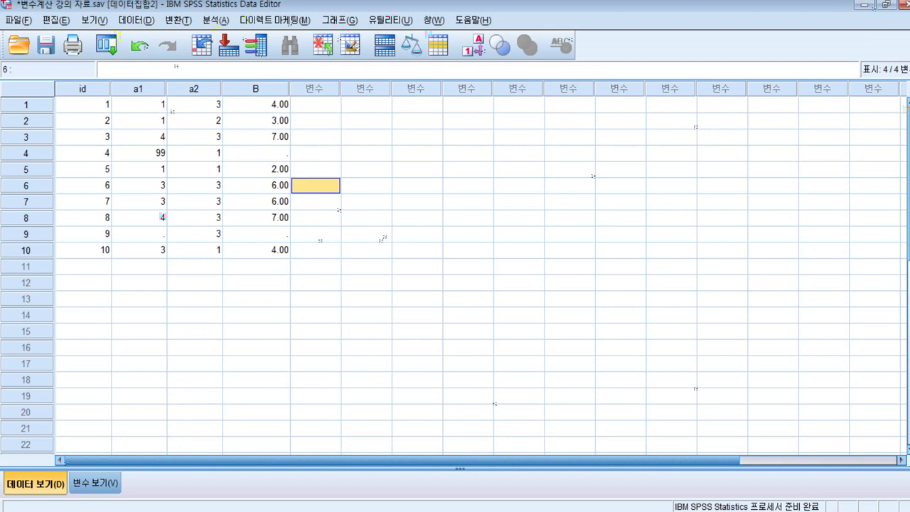
- Reopen the Compute Variable definition and change the target variable to C
{"action": "key", "text": "alt+t"}
{"action": "key", "text": "Down"}
{"action": "key", "text": "Return"}
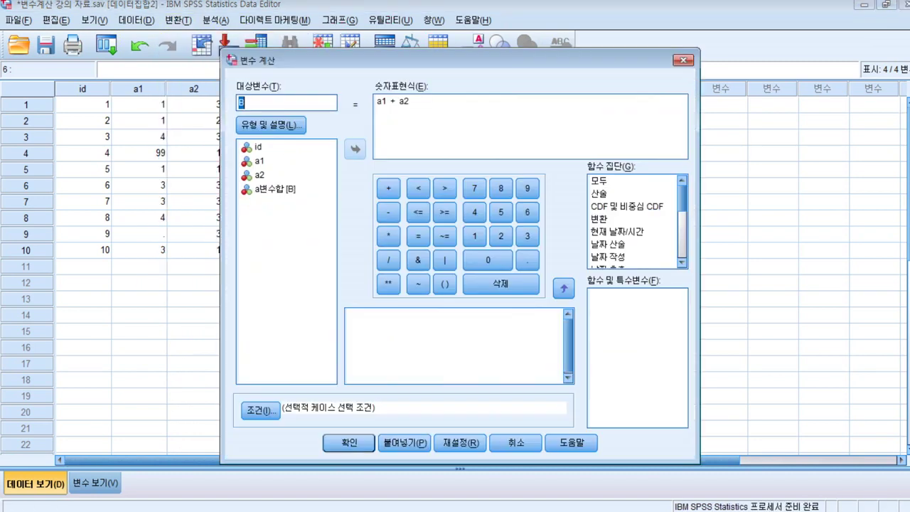
{"action": "type", "text": "B"}
{"action": "key", "text": "BackSpace"}
{"action": "type", "text": "C"}
- Replace the numeric expression with sum(a1,a2), run the computation, and return to the data window
{"action": "key", "text": "alt+e"}
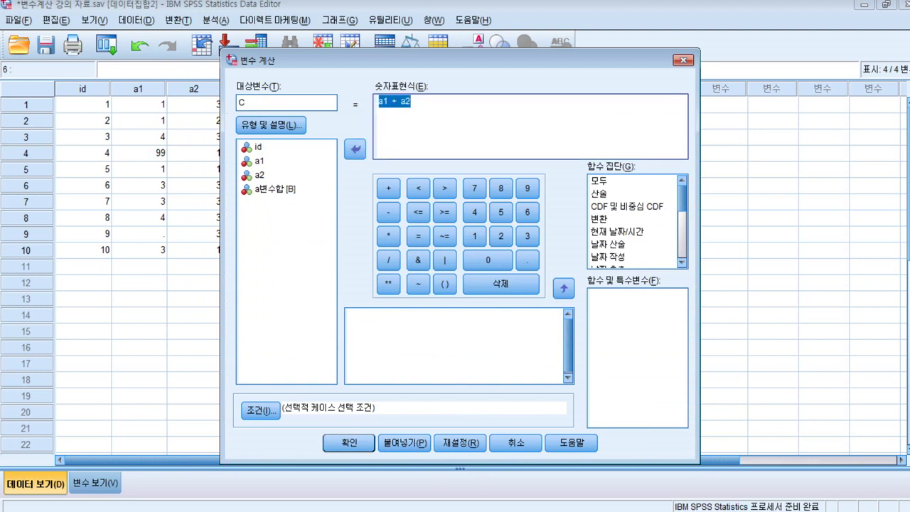
{"action": "key", "text": "Delete"}
{"action": "type", "text": "sum("}
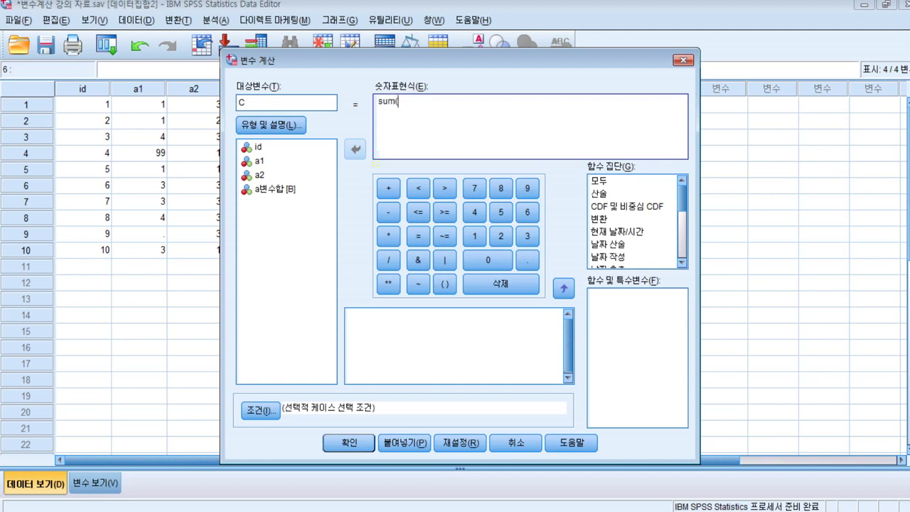
{"action": "type", "text": "a1,a2)"}
{"action": "left_click", "coordinate": [349, 442]}
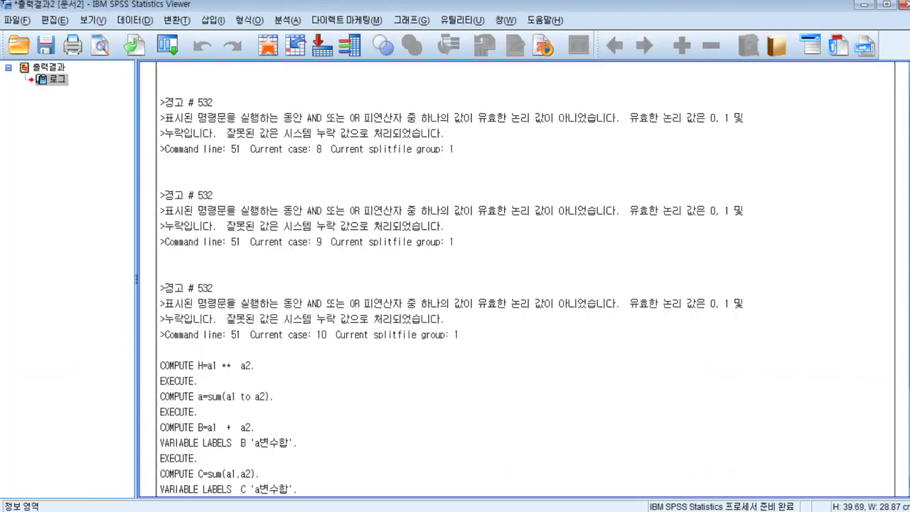
{"action": "left_click", "coordinate": [213, 469]}
{"action": "left_click", "coordinate": [434, 331]}
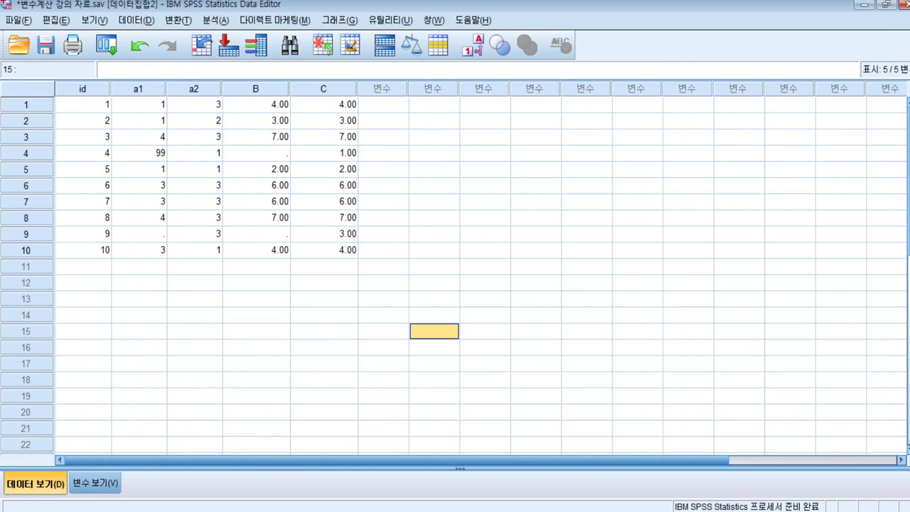
- Compare the a1, B and C values in case 4 and the a1 and B values in case 9
{"action": "left_click", "coordinate": [140, 153]}
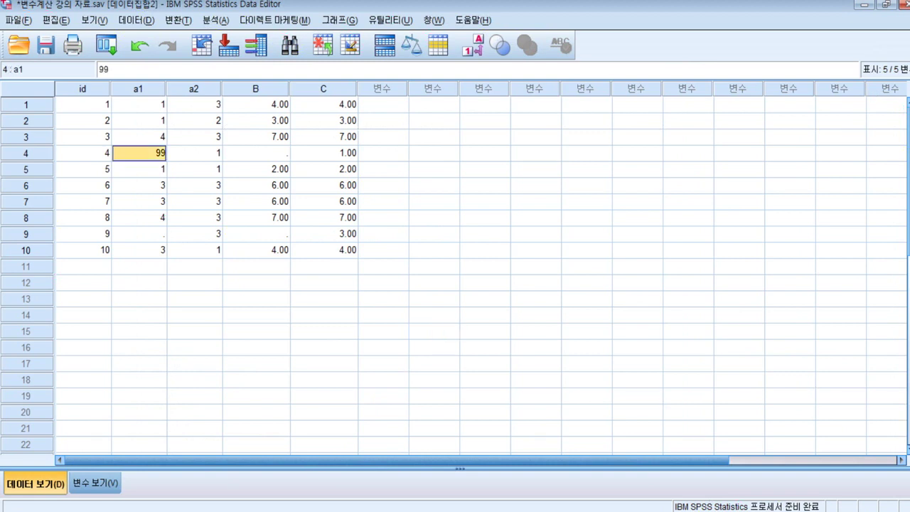
{"action": "left_click", "coordinate": [140, 234]}
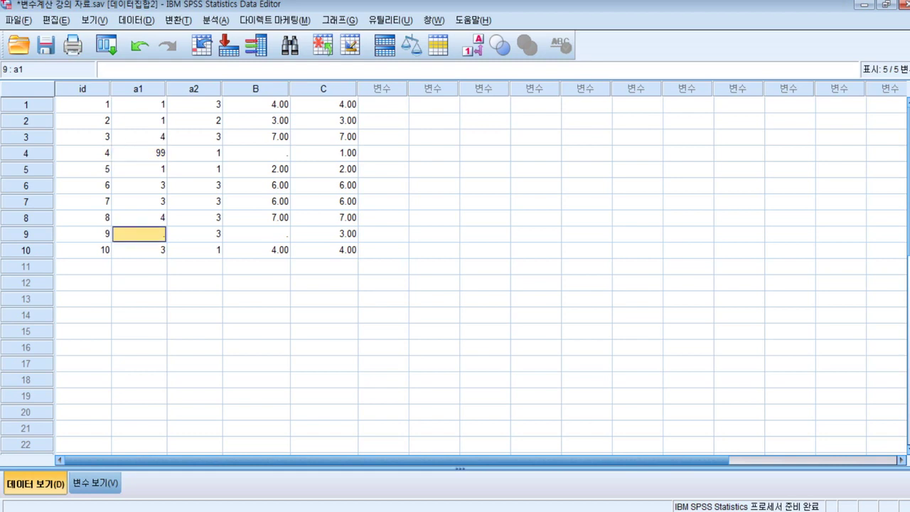
{"action": "left_click", "coordinate": [256, 153]}
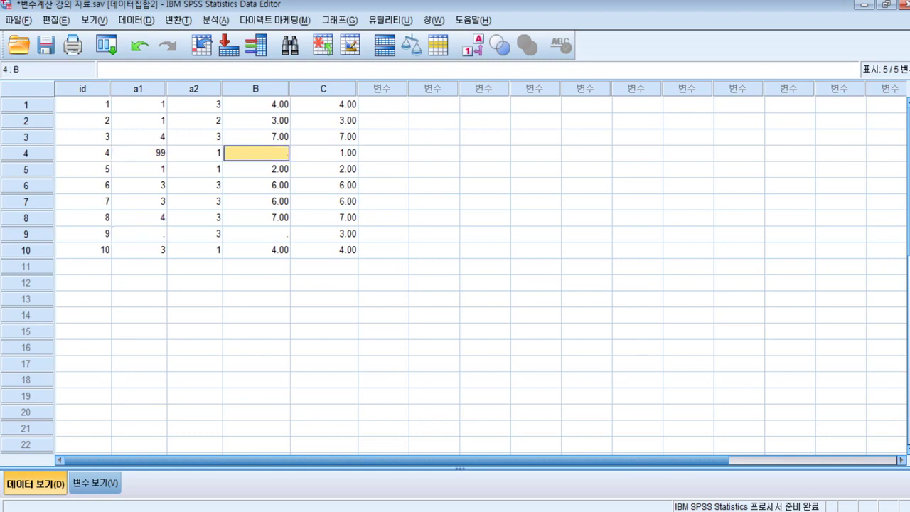
{"action": "left_click", "coordinate": [256, 233]}
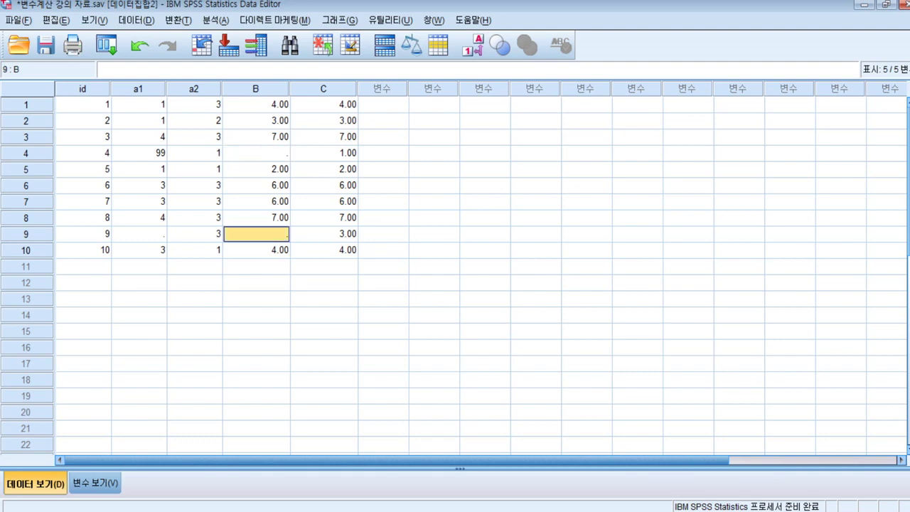
{"action": "left_click", "coordinate": [255, 153]}
{"action": "left_click", "coordinate": [256, 233]}
{"action": "left_click", "coordinate": [140, 153]}
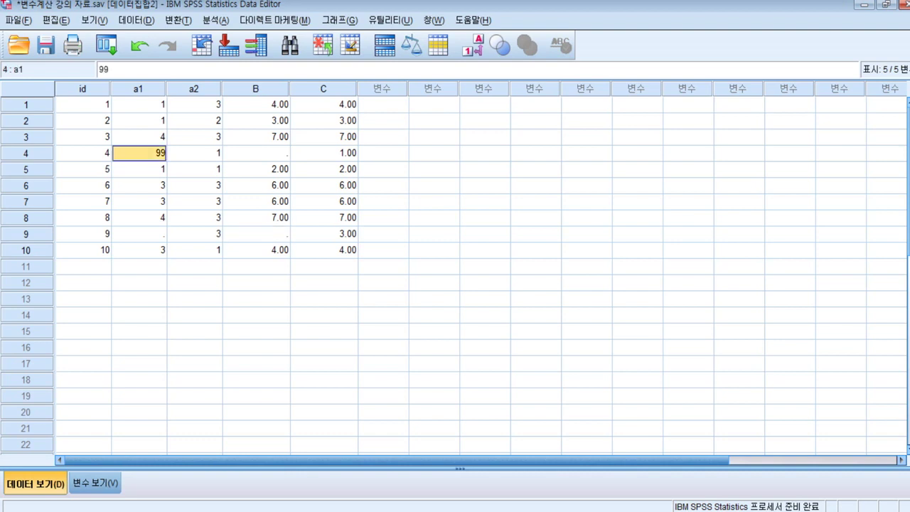
{"action": "left_click", "coordinate": [324, 153]}
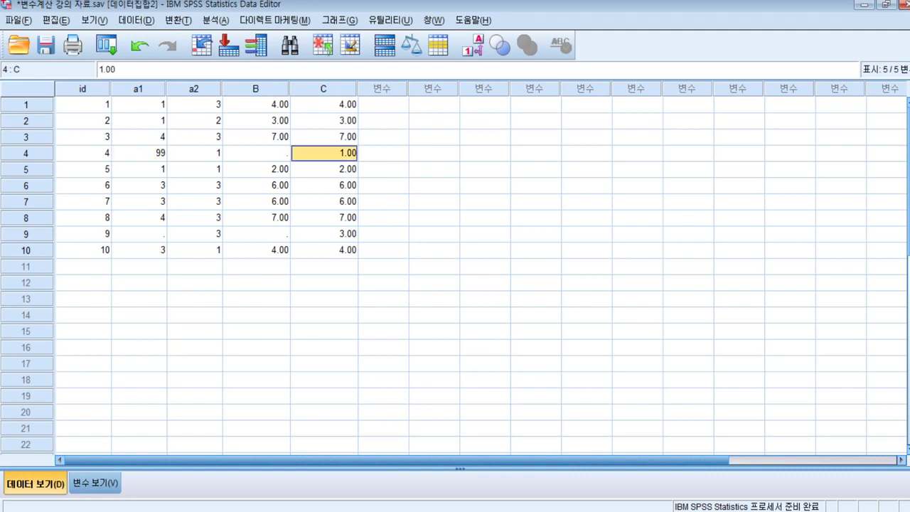
- Examine the a1, a2 and C cells in case 4 and the a1 and C cells in case 9 to check how SUM handles missing values
{"action": "left_click", "coordinate": [139, 153]}
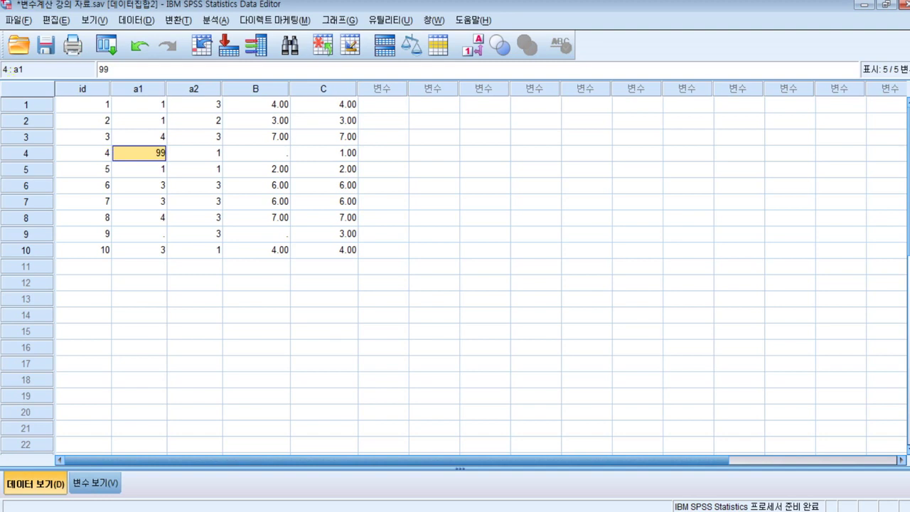
{"action": "left_click", "coordinate": [194, 152]}
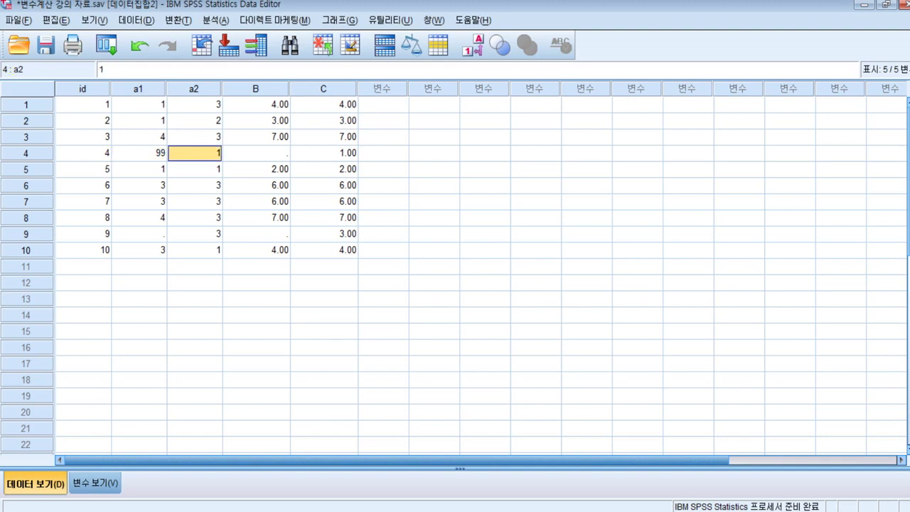
{"action": "left_click", "coordinate": [325, 153]}
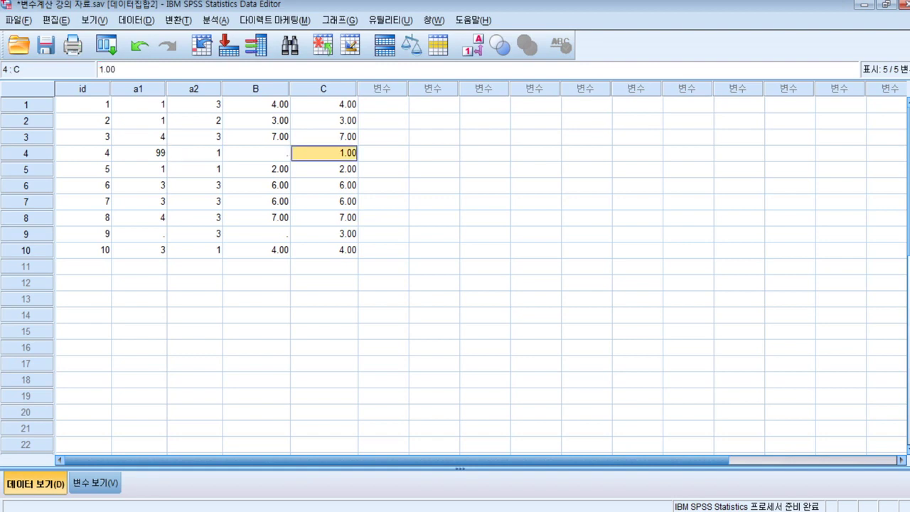
{"action": "left_click", "coordinate": [138, 234]}
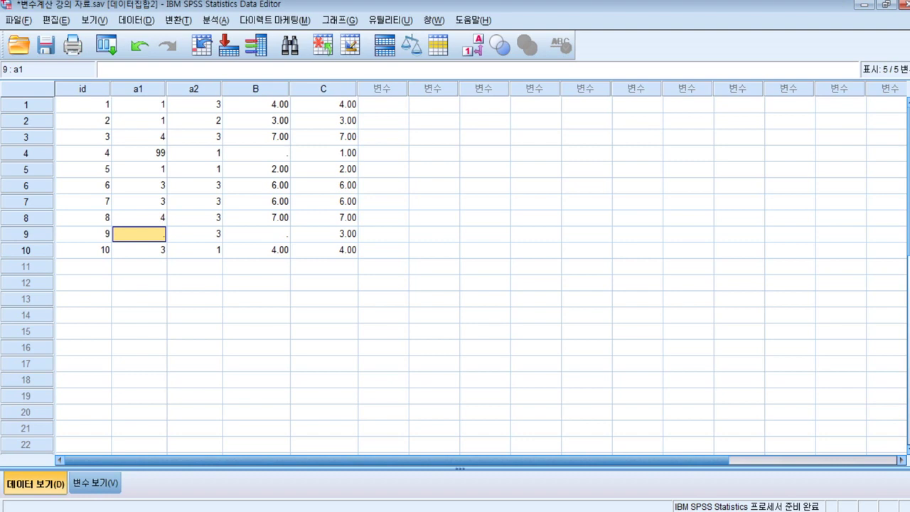
{"action": "left_click", "coordinate": [324, 233]}
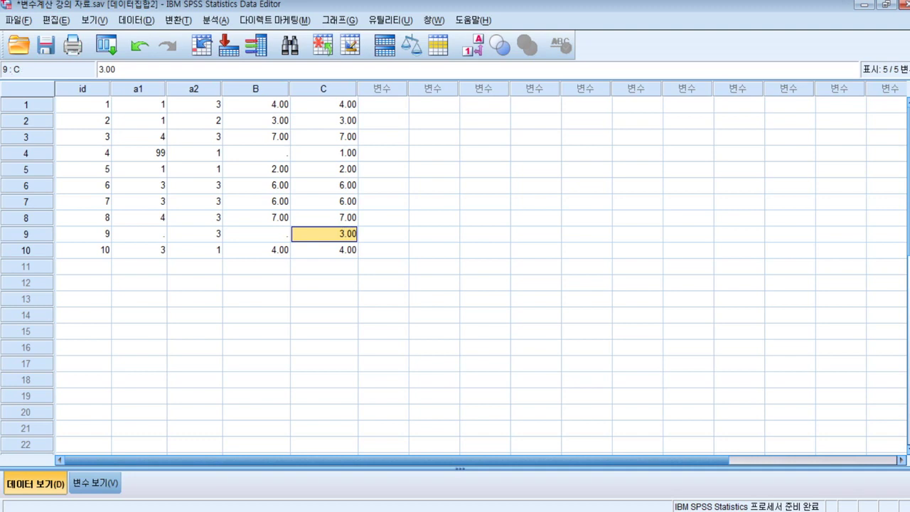
{"action": "left_click", "coordinate": [383, 233]}
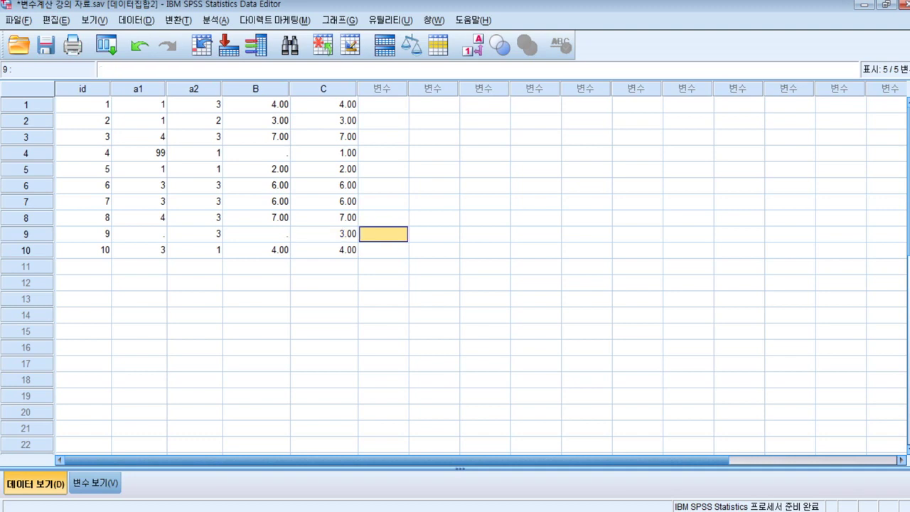